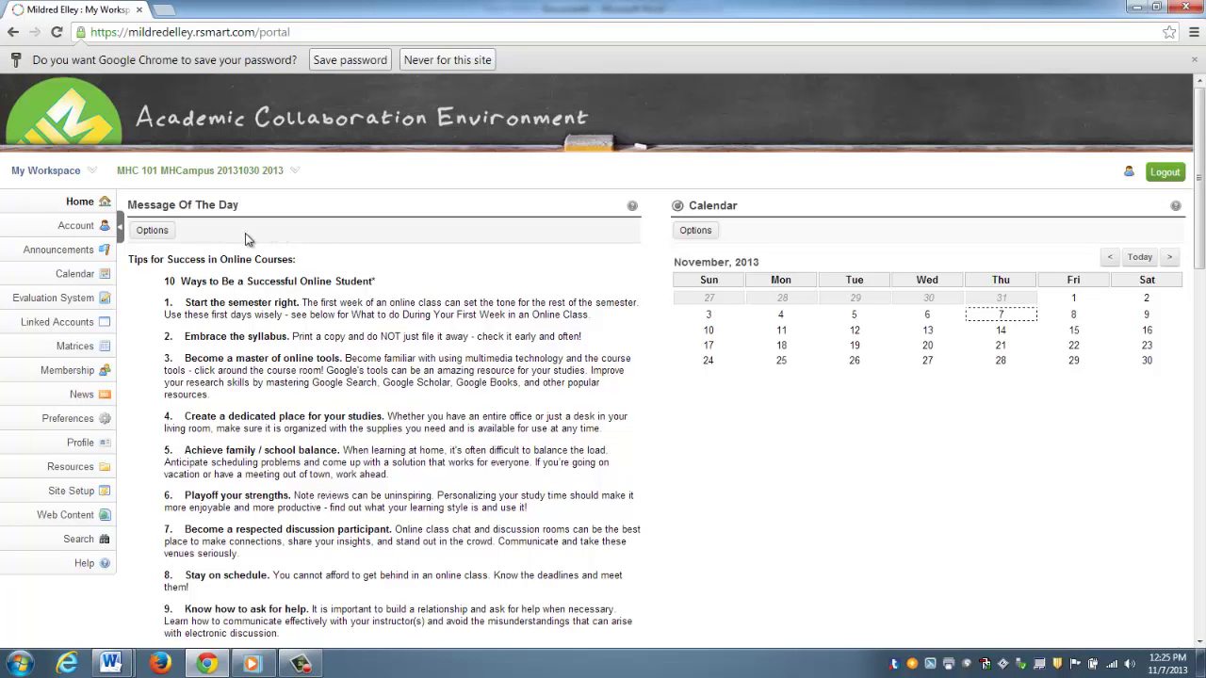
click(245, 175)
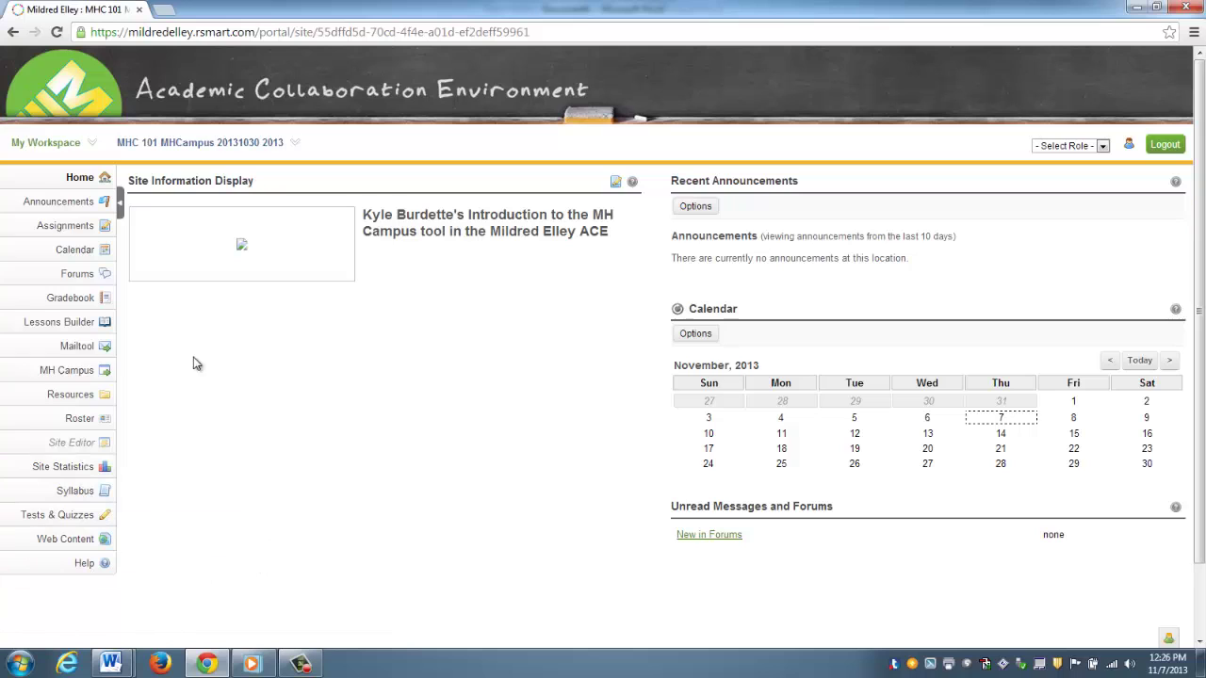
- Show the course's MH Campus tool down to its My Courses list and textbook finder
click(81, 372)
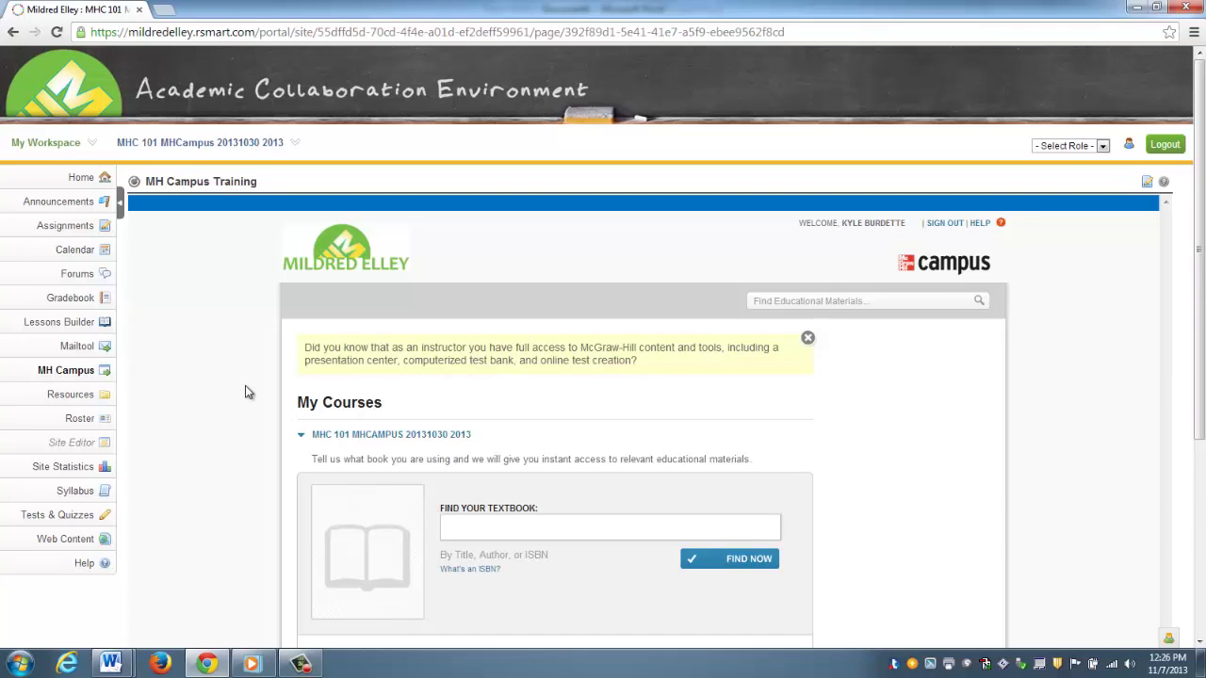
scroll(245, 388, down, 2)
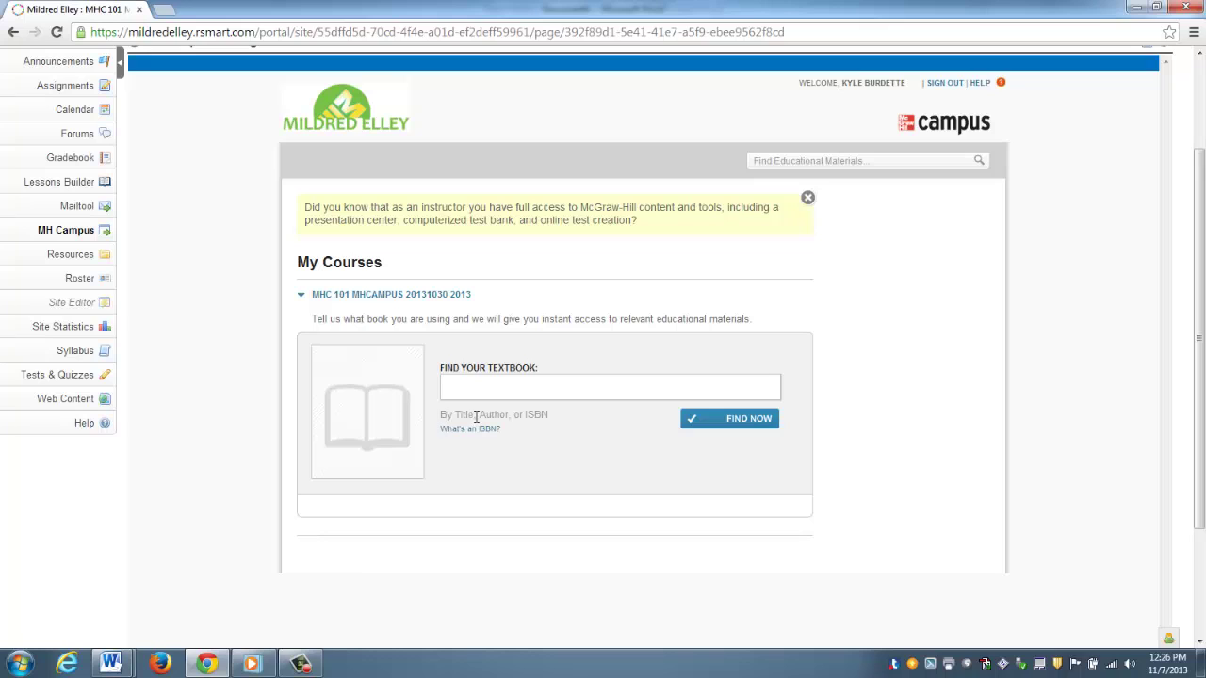
- Search the textbook finder for 'allan'
click(563, 385)
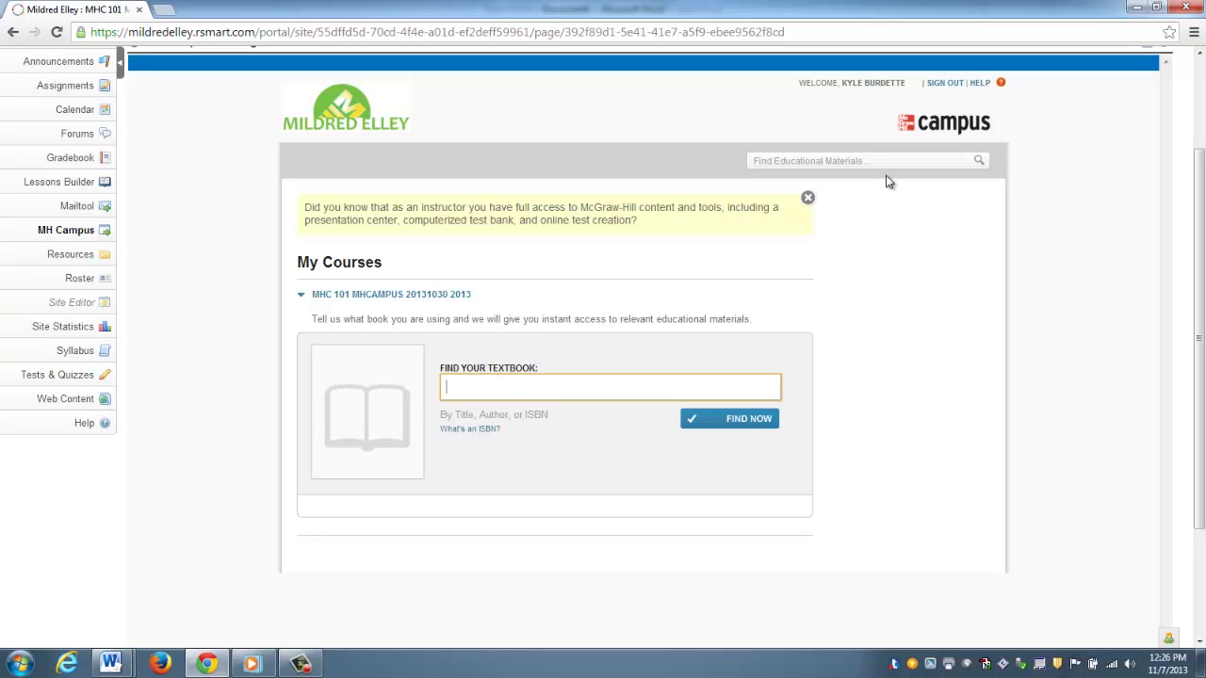
text(allan)
click(731, 419)
- Browse the 'allan' results across pages 1–4, ending back on page 1
scroll(773, 411, down, 3)
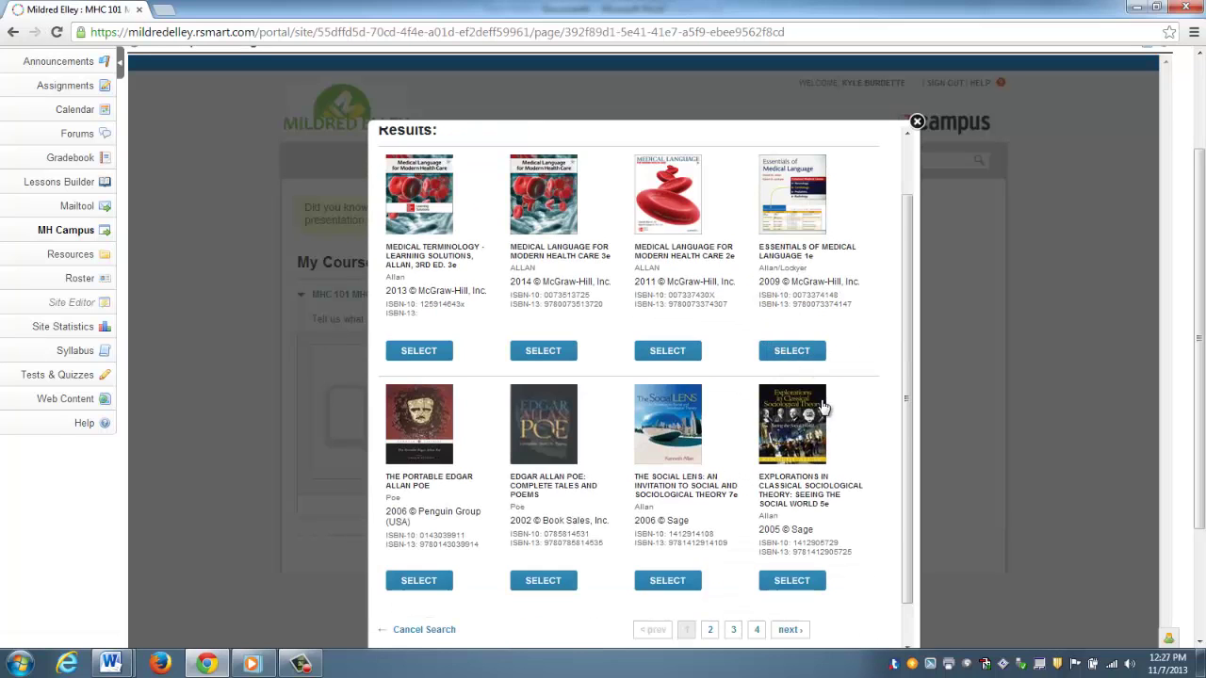
scroll(822, 407, down, 1)
scroll(862, 369, up, 2)
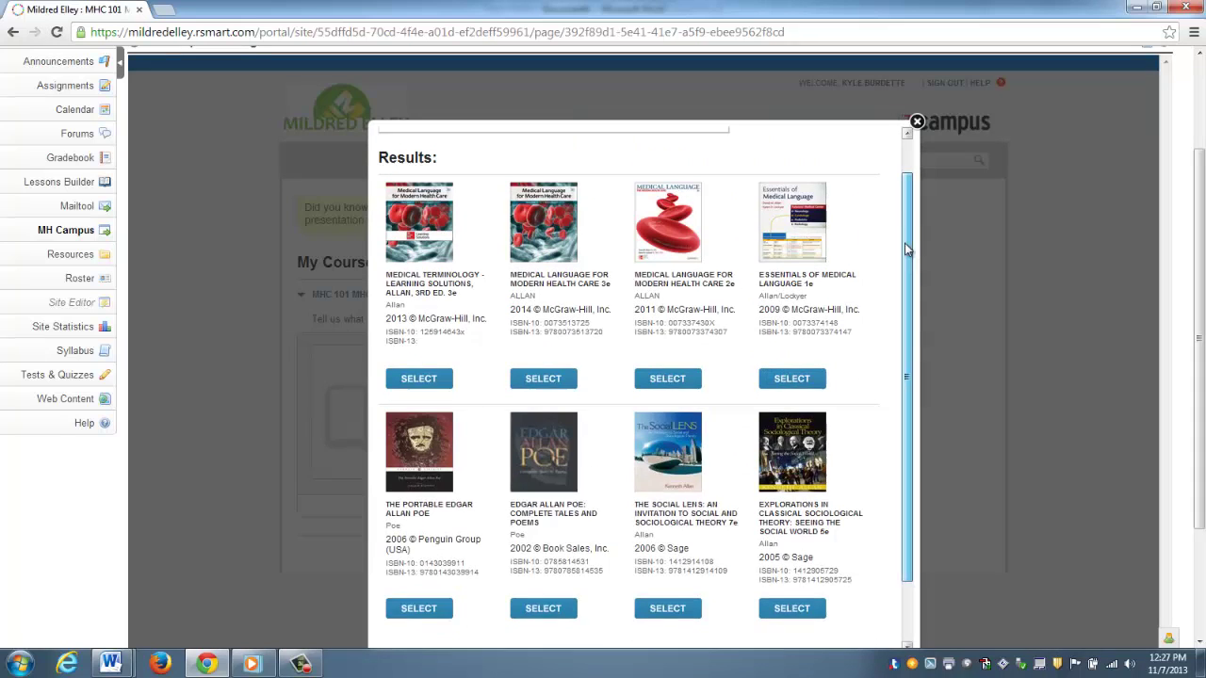
drag(905, 243, 902, 312)
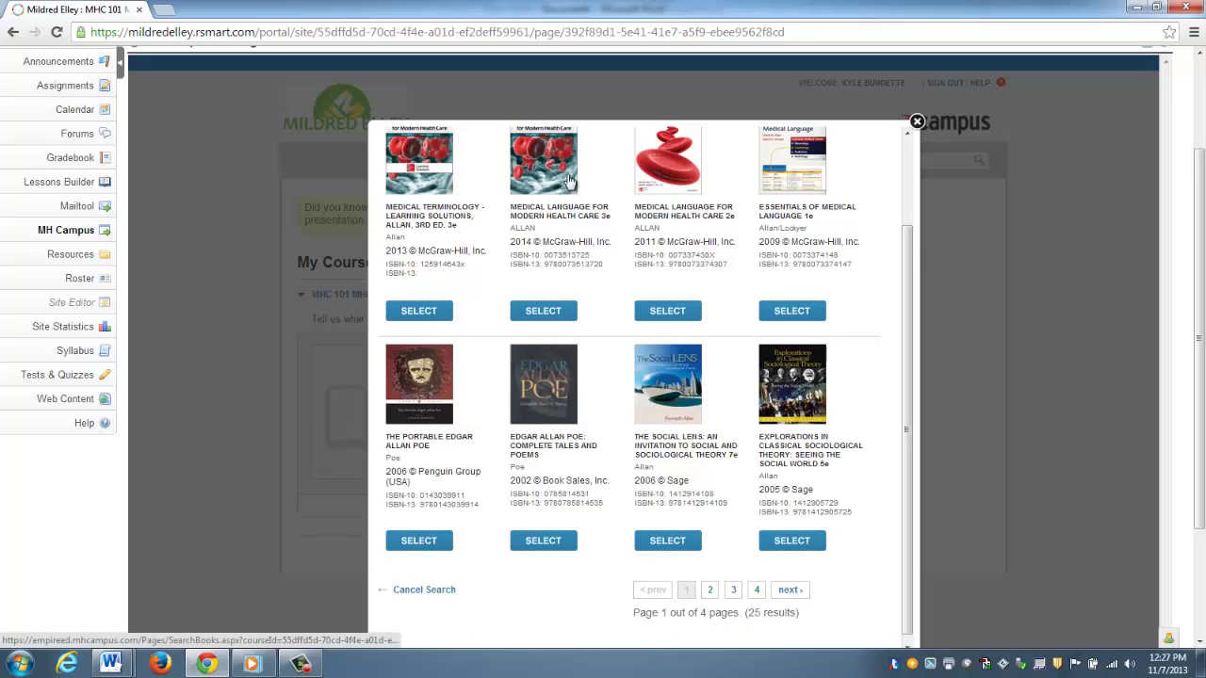
drag(908, 265, 910, 315)
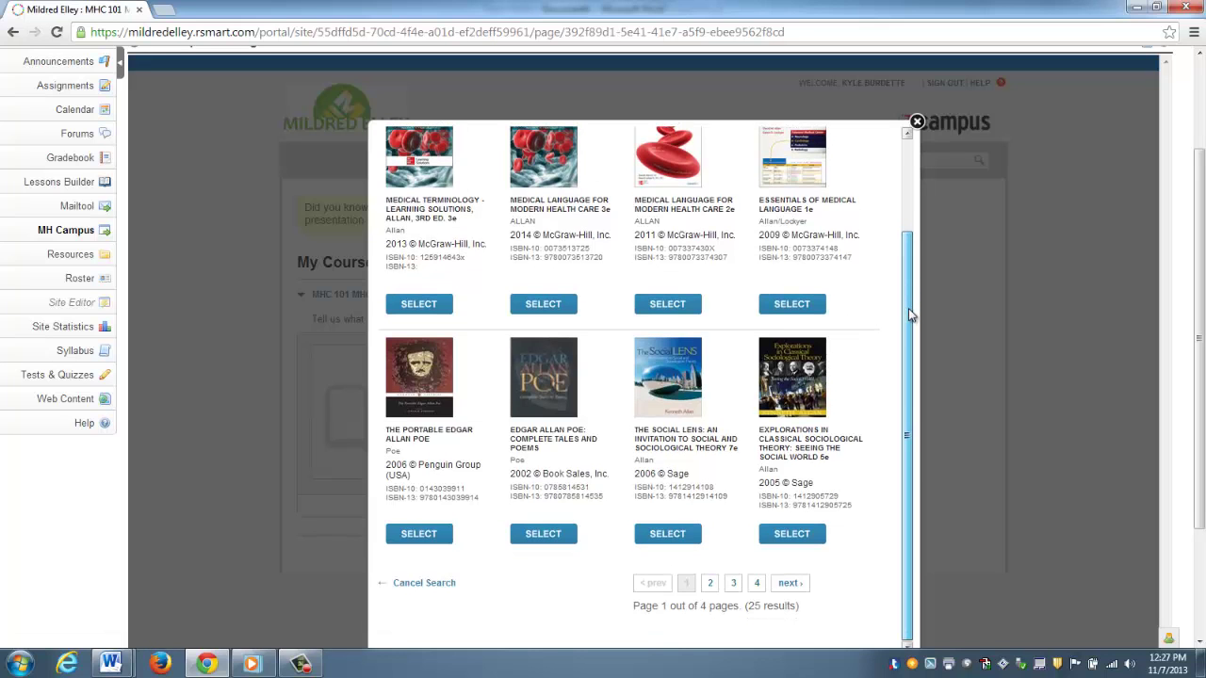
click(710, 583)
click(733, 623)
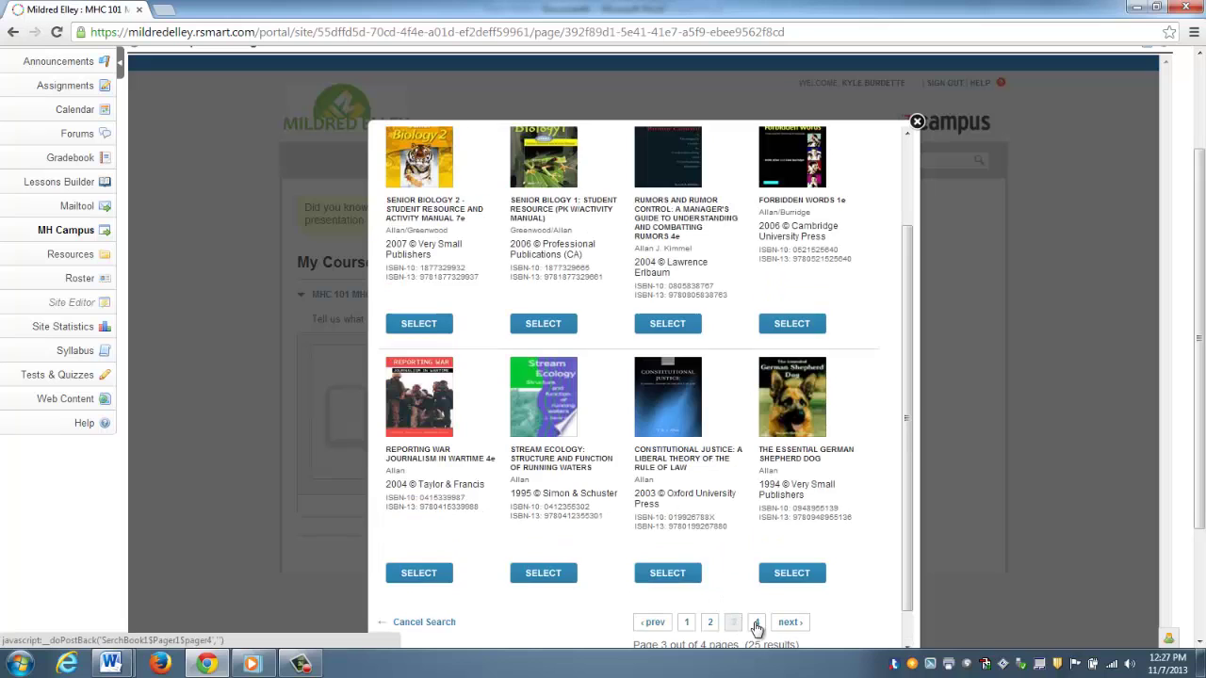
click(756, 624)
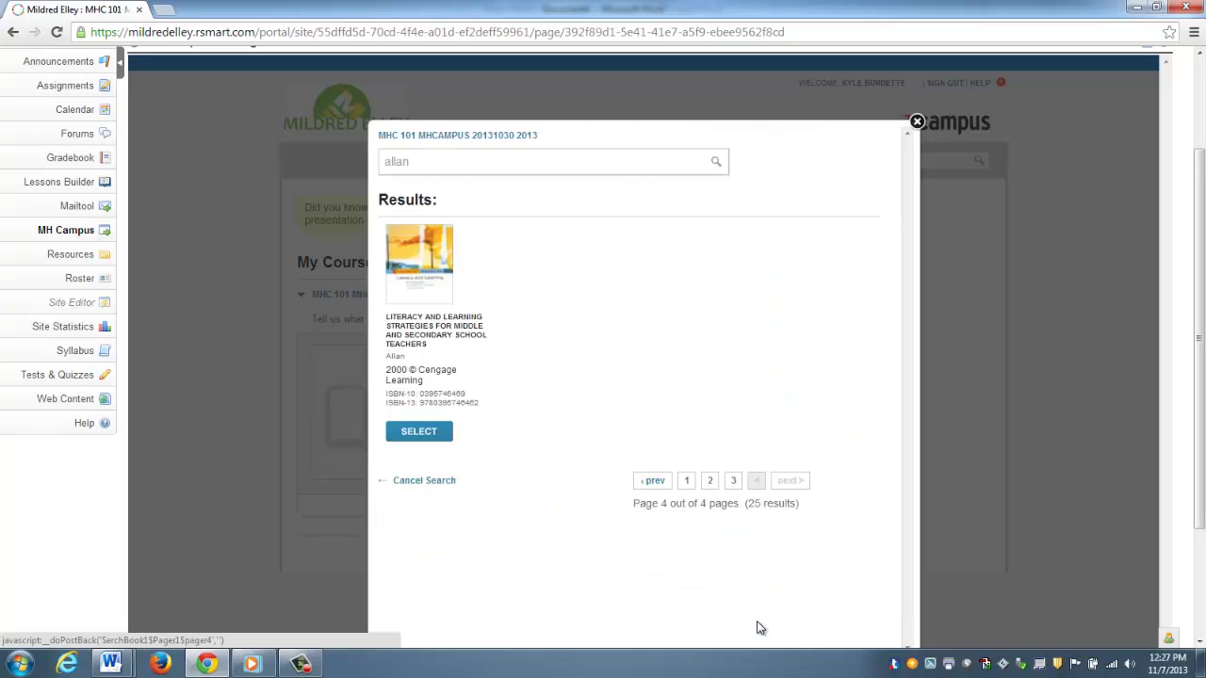
click(688, 481)
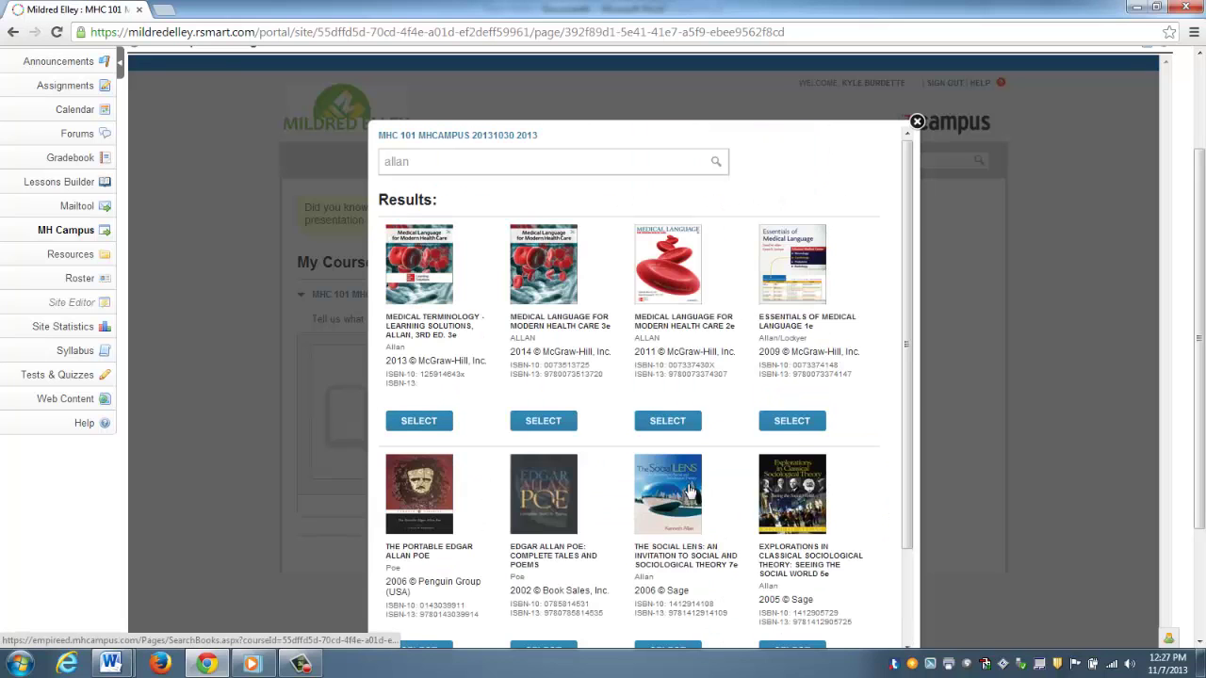
- Select Medical Language for Modern Health Care 3e and start its Connect setup
click(544, 421)
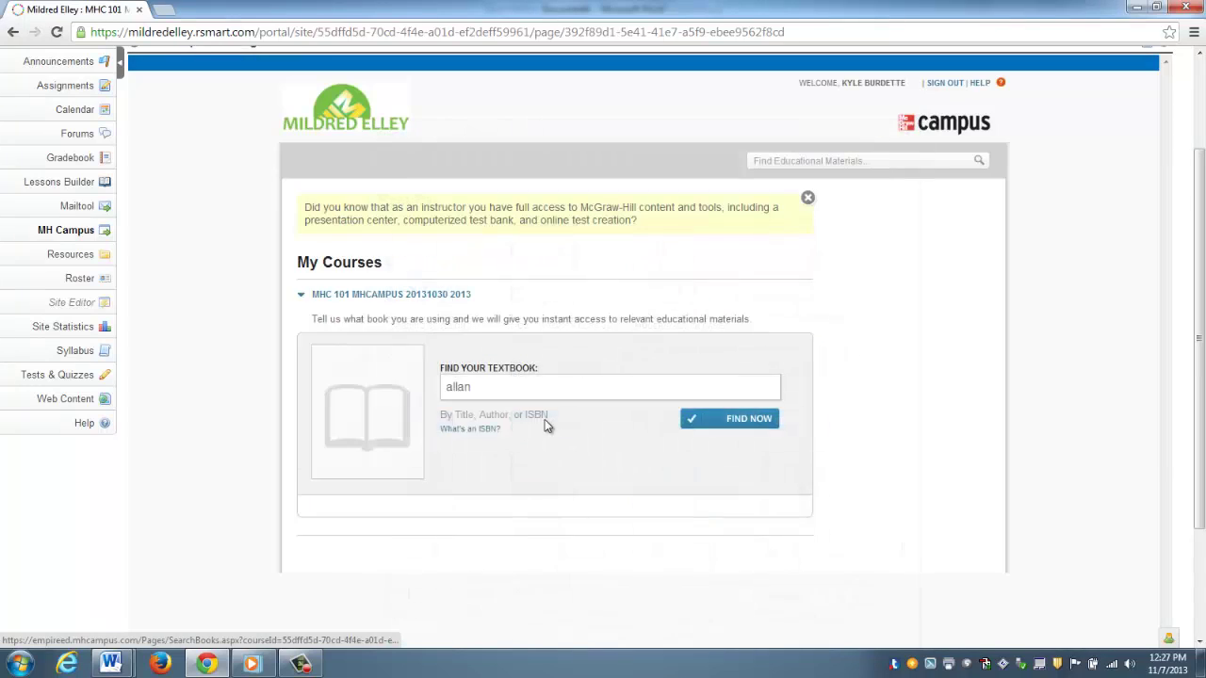
scroll(637, 362, down, 2)
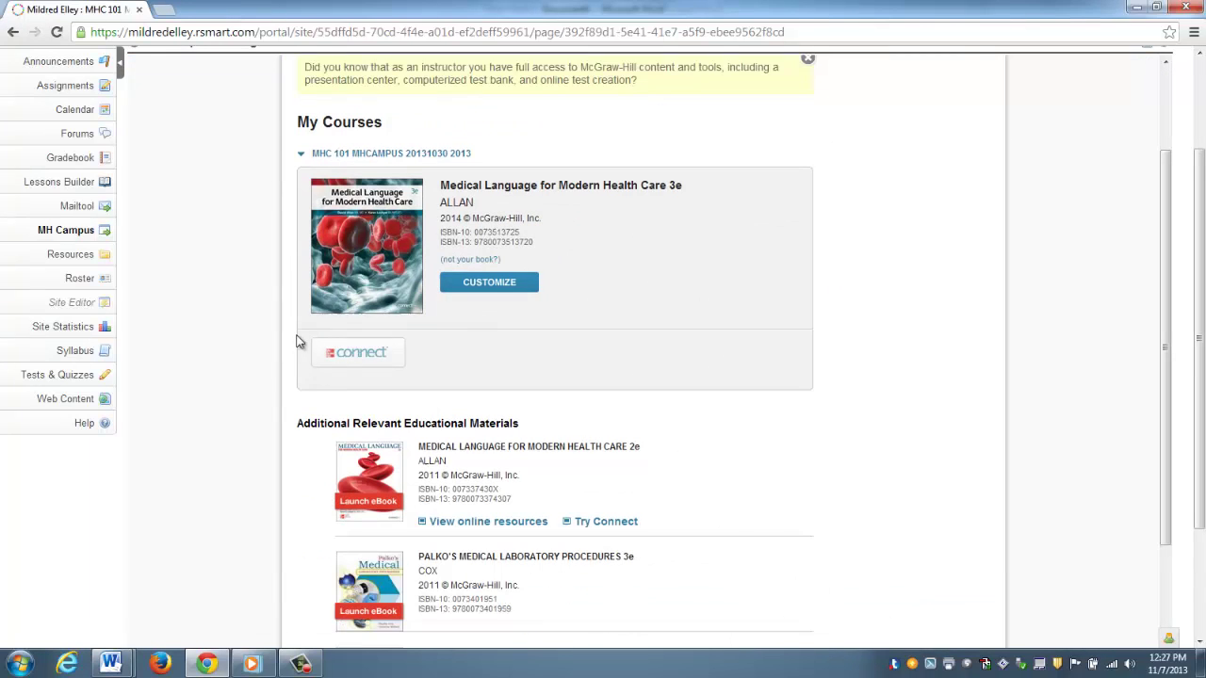
mouse_move(318, 336)
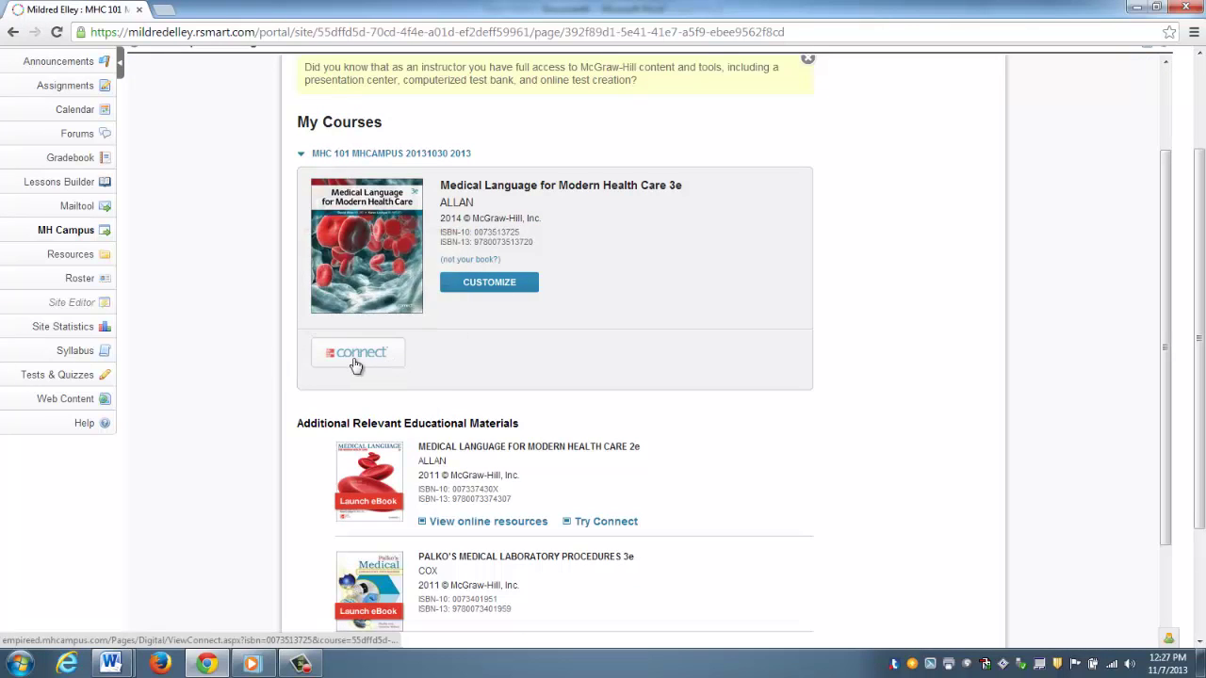
mouse_move(354, 365)
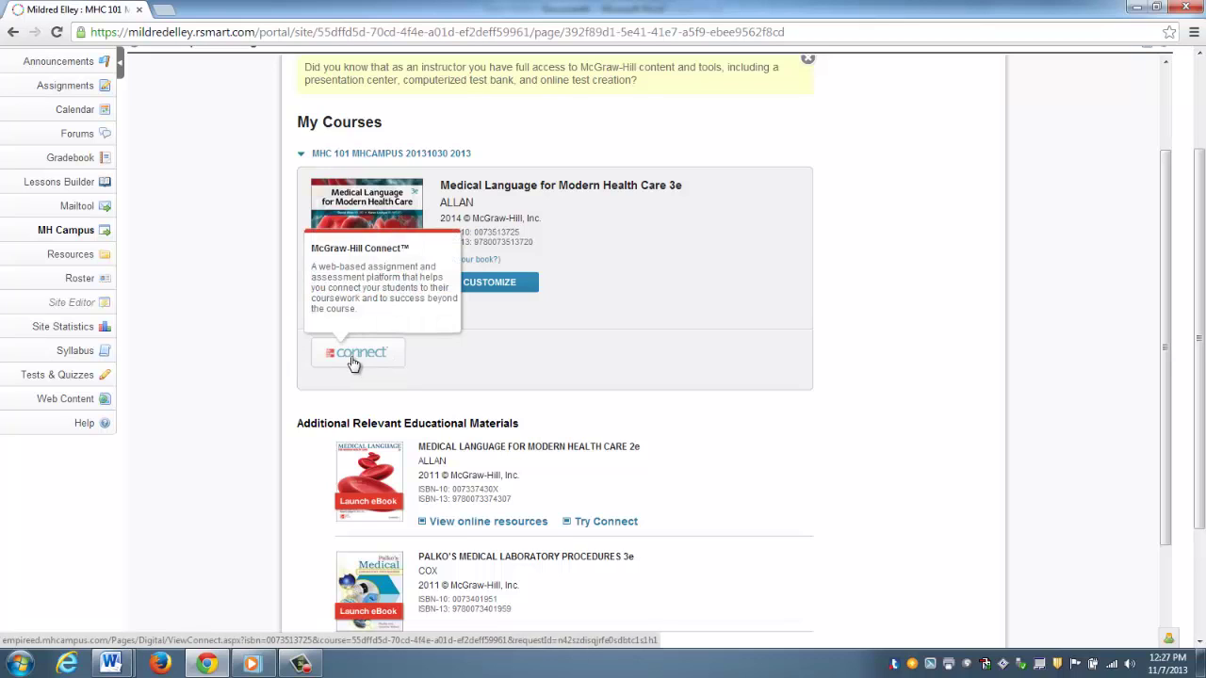
click(353, 362)
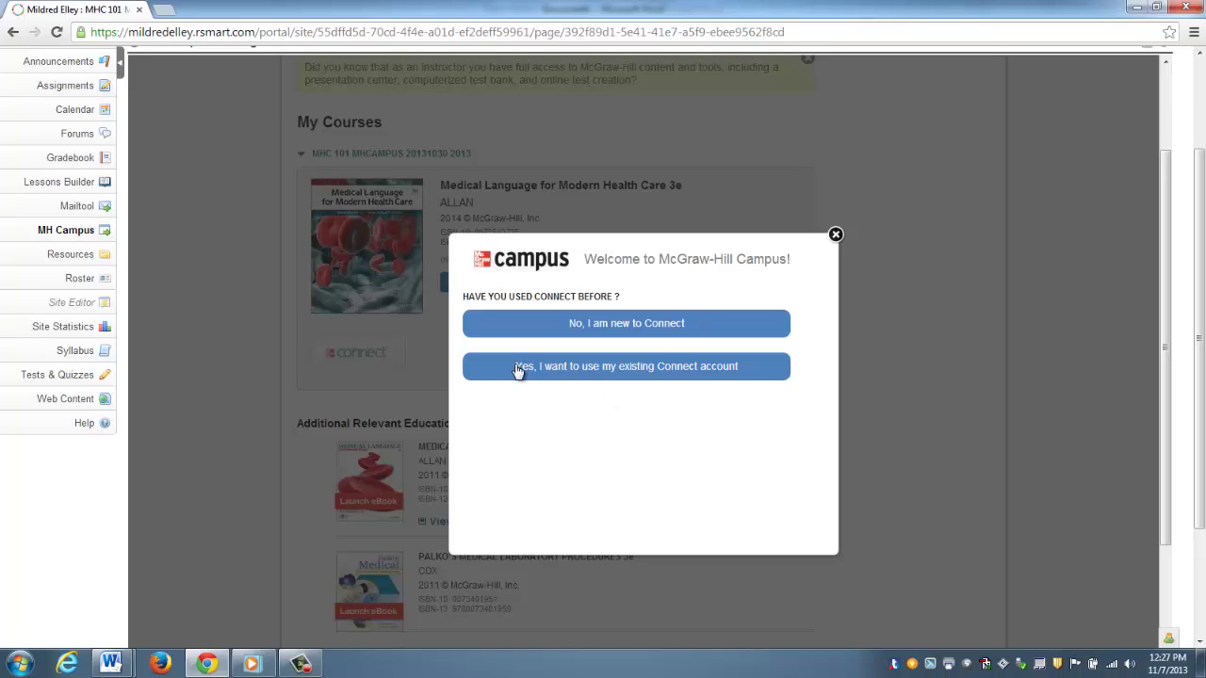
- Confirm prior Connect use and log in with the instructor's e-mail address and password
click(740, 373)
click(693, 331)
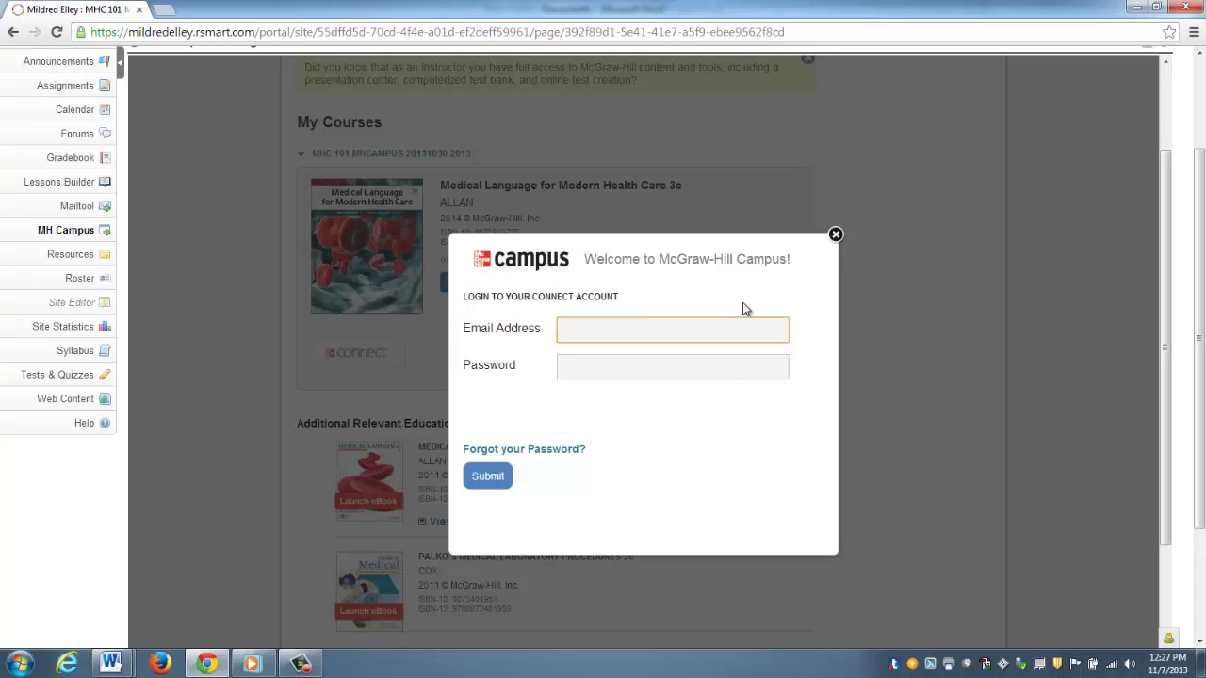
text(kdem)
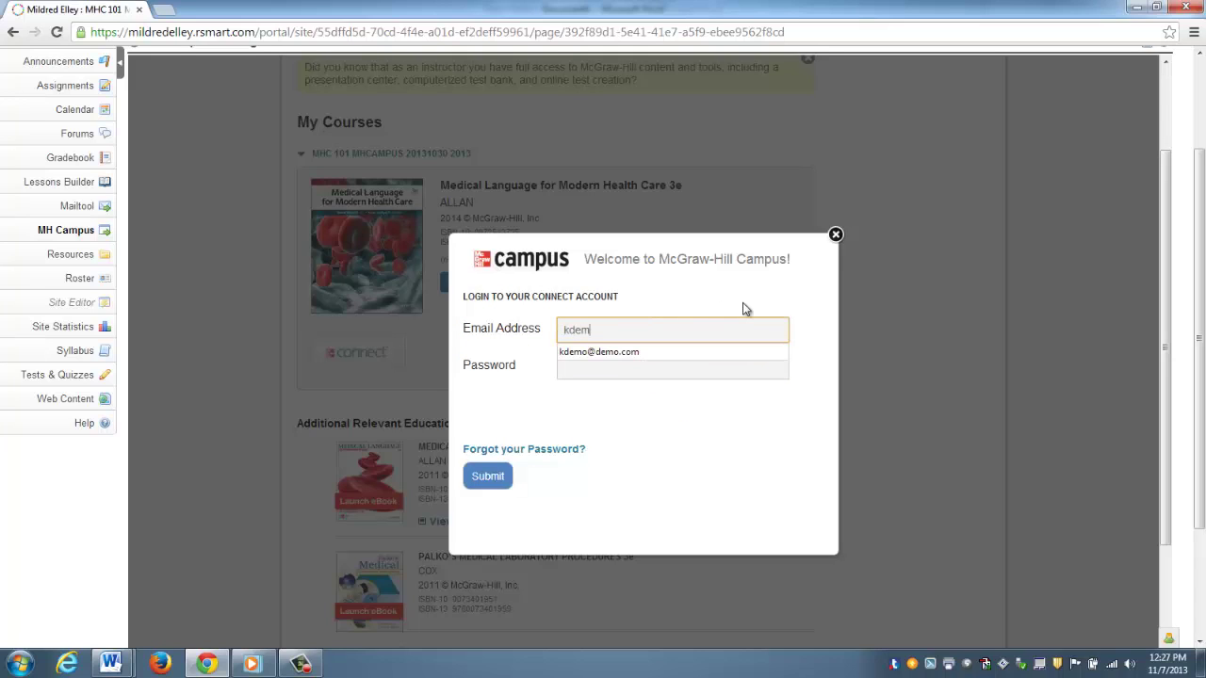
text(o)
key(Down)
key(Tab)
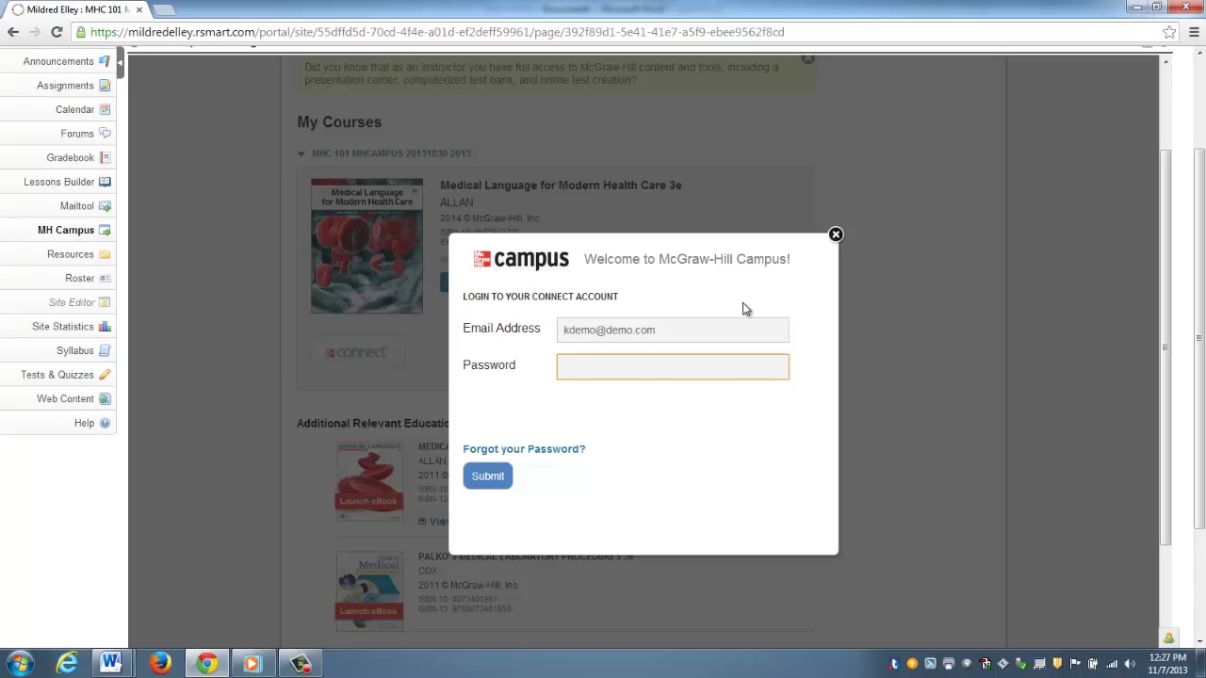
text(demo123)
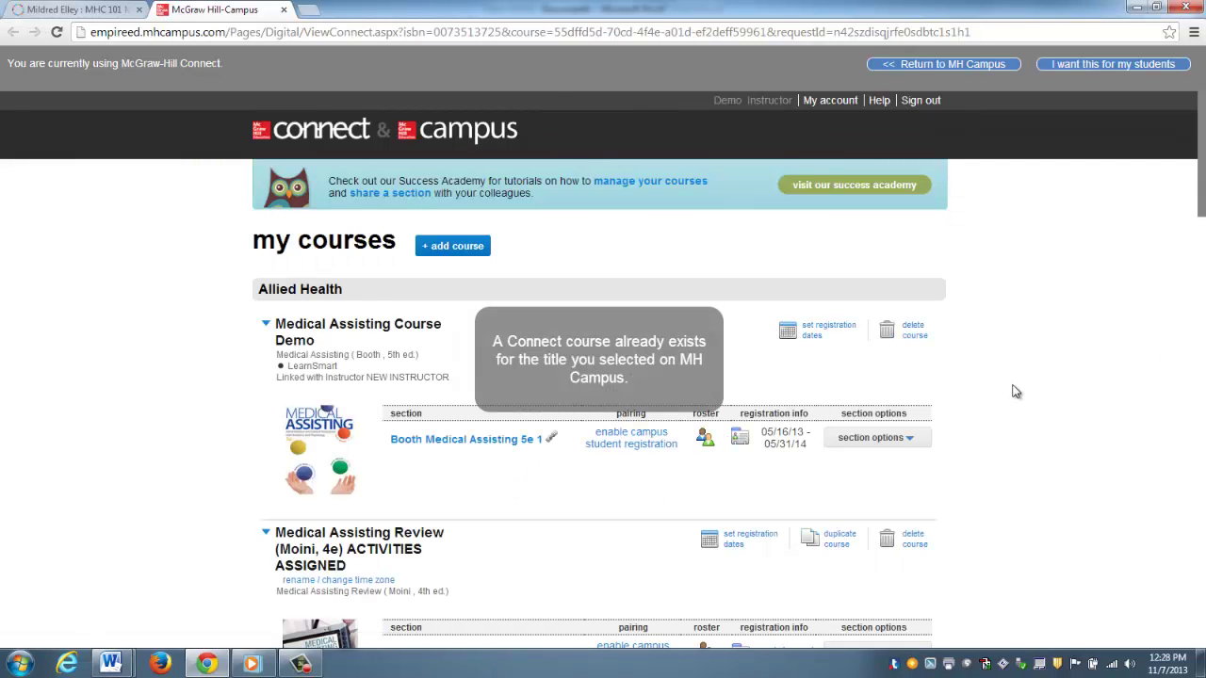
- Adopt Connect for the Demo Course - Mildred Elley section of Mildred Elley Demo Connect Course
scroll(1067, 397, down, 6)
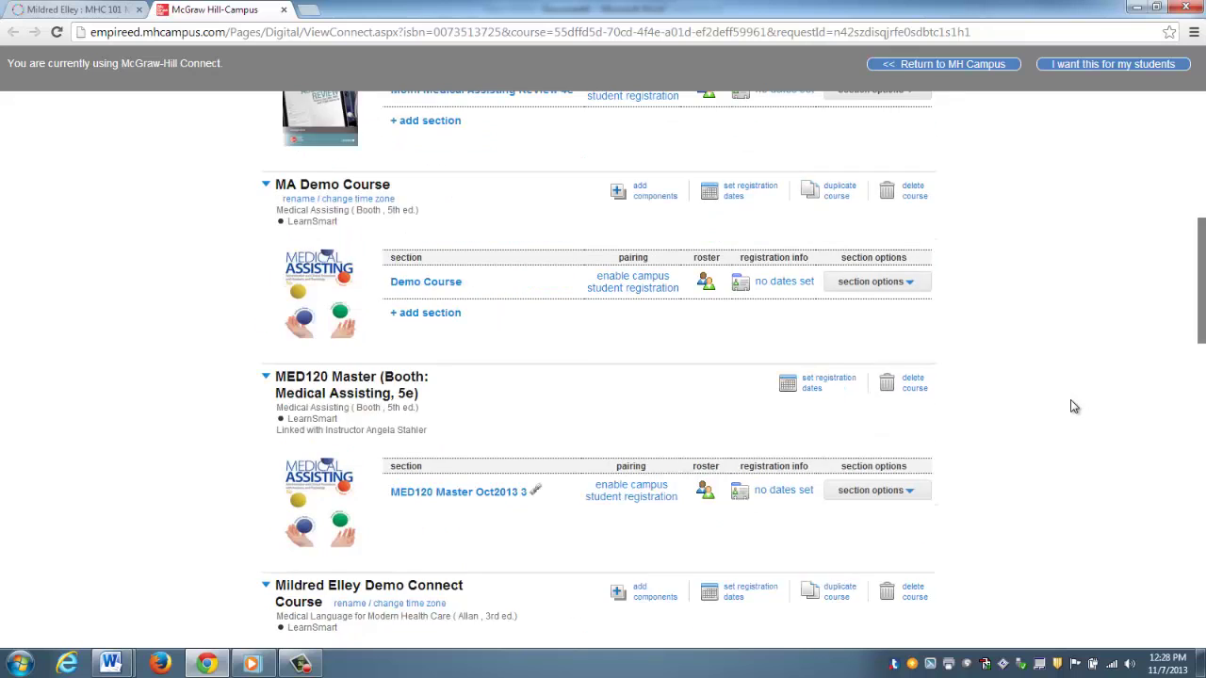
scroll(1072, 405, down, 3)
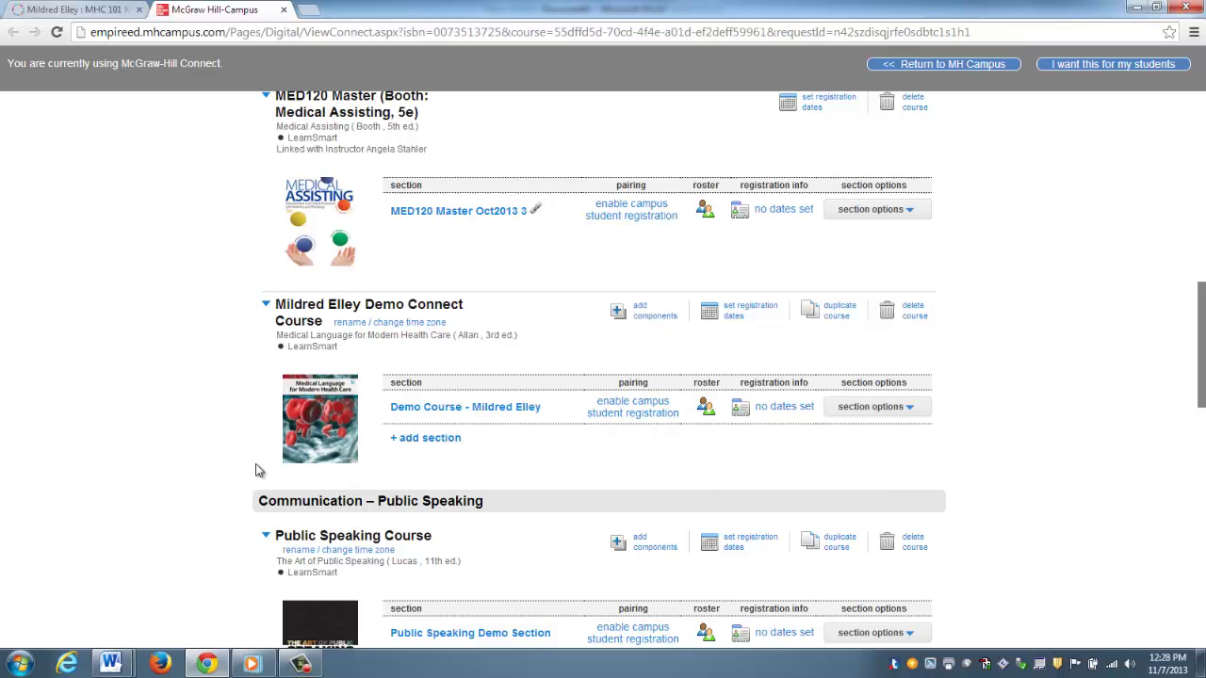
click(1098, 65)
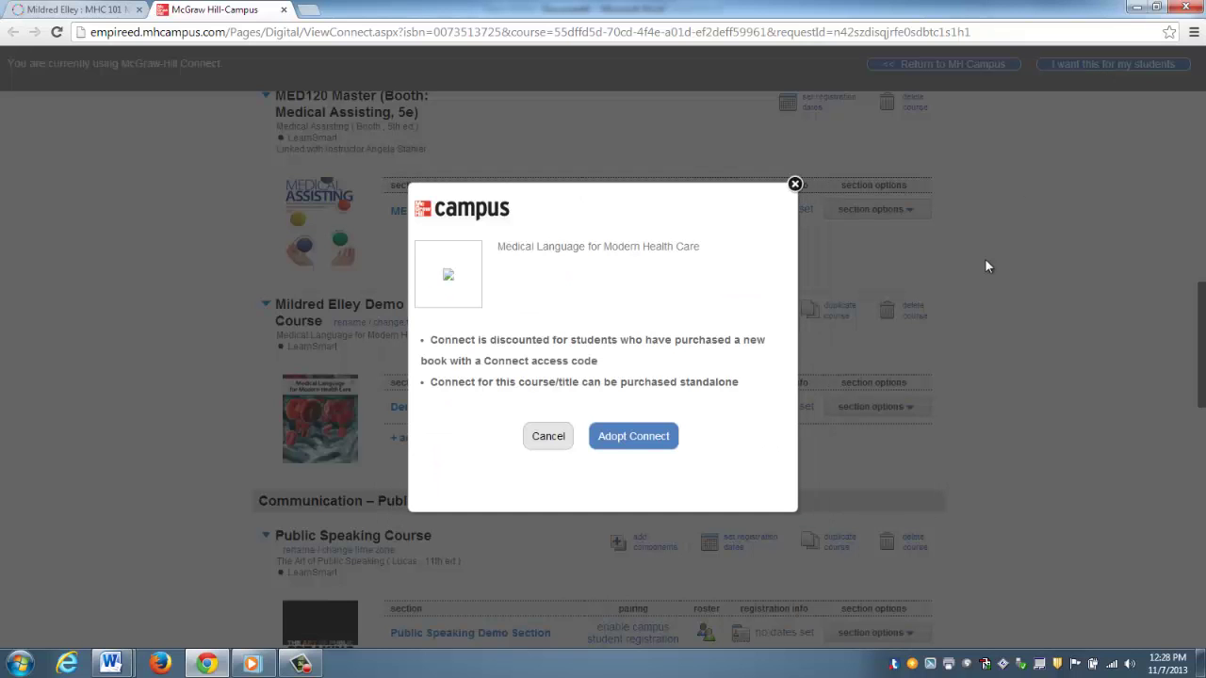
click(614, 442)
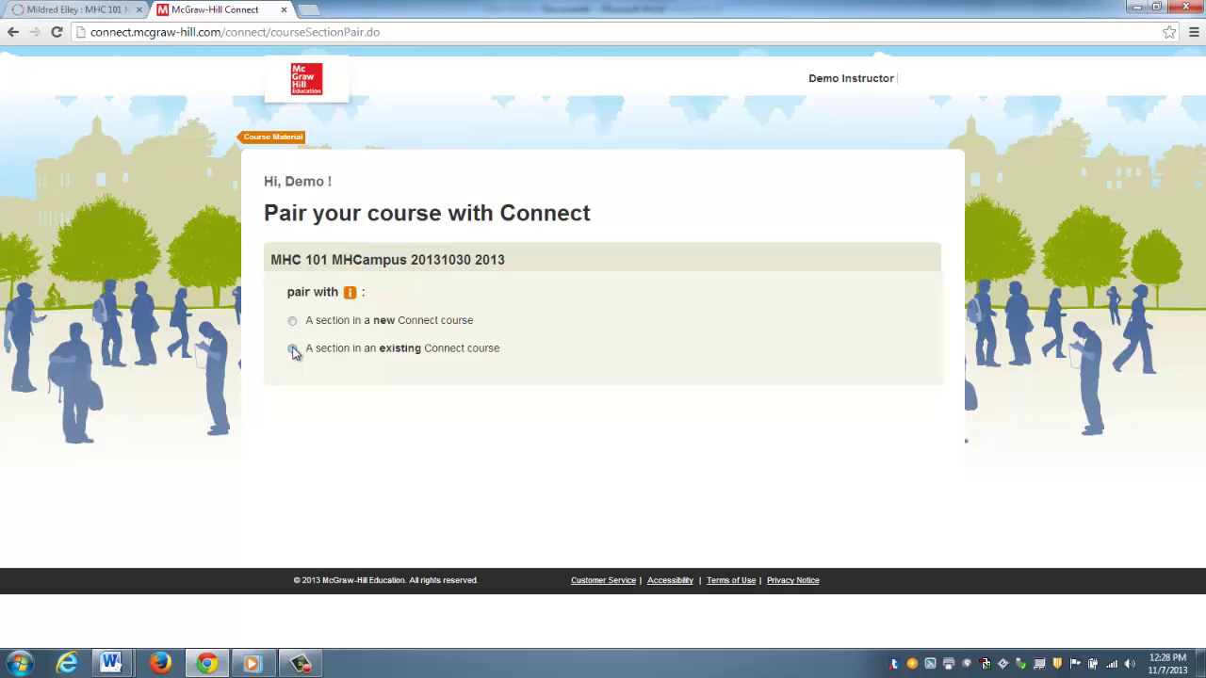
- Pair MHC 101 with the existing Connect section Demo Course - Mildred Elley and save
click(293, 349)
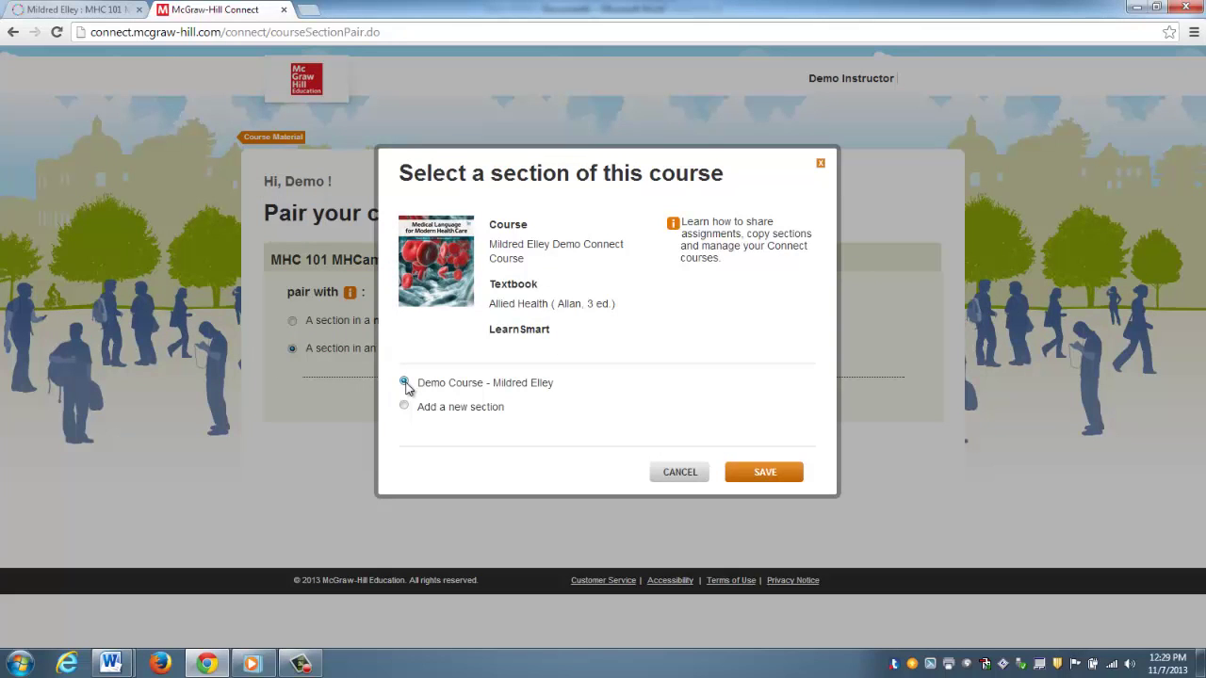
click(404, 383)
click(764, 478)
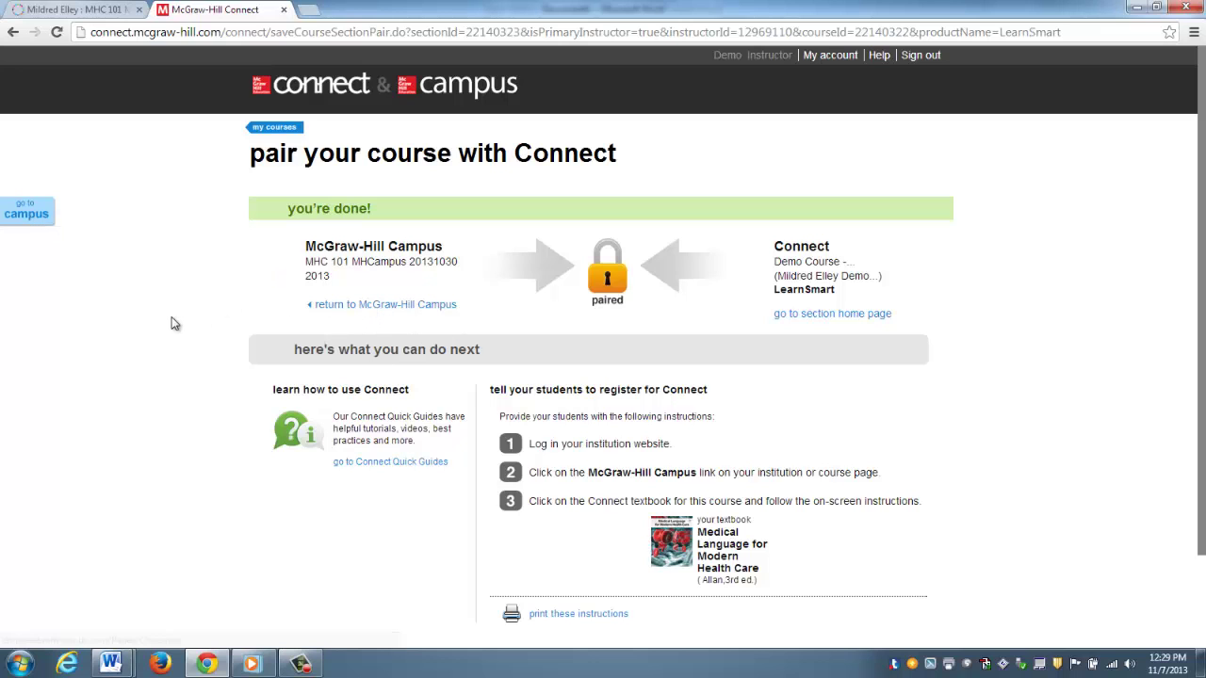
- Return to the course's MH Campus page and launch the paired Demo Course - Mildred Elley in Connect
click(27, 215)
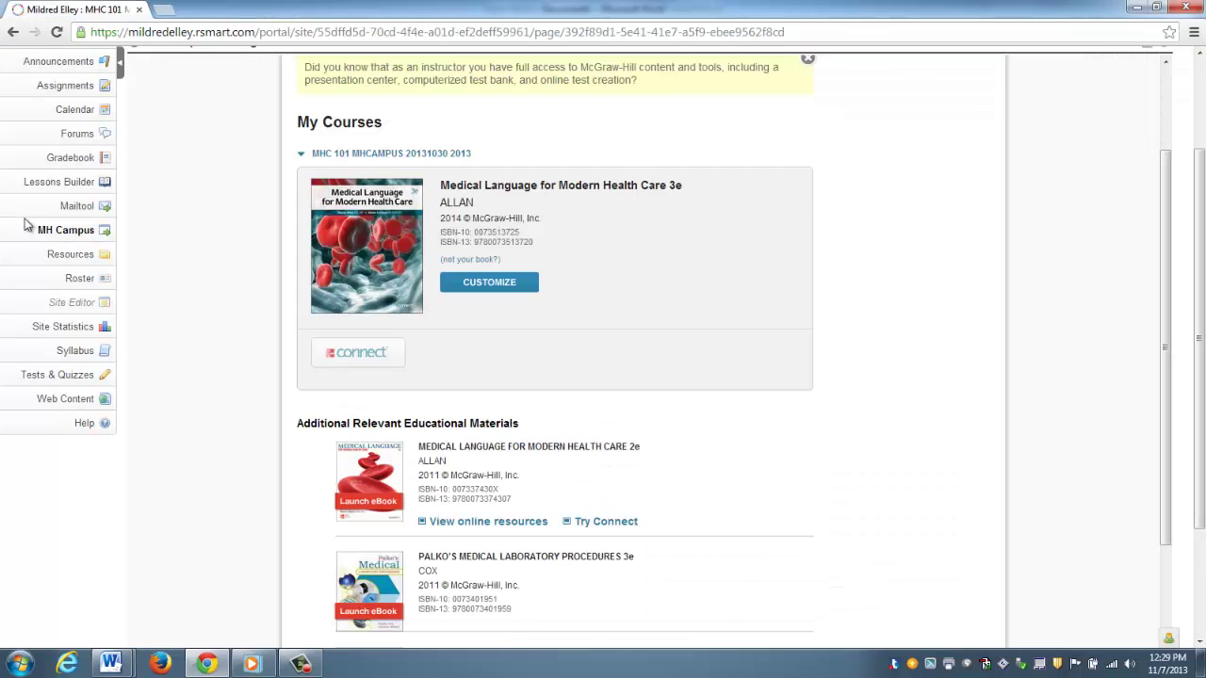
scroll(165, 181, up, 3)
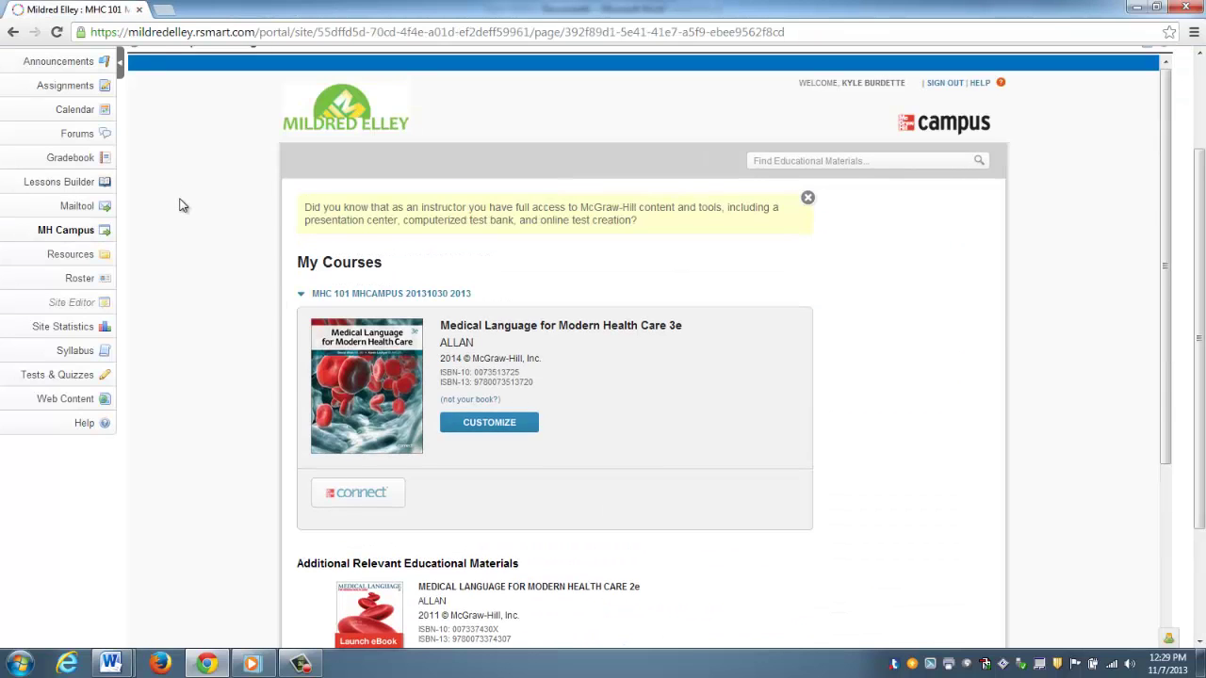
click(81, 178)
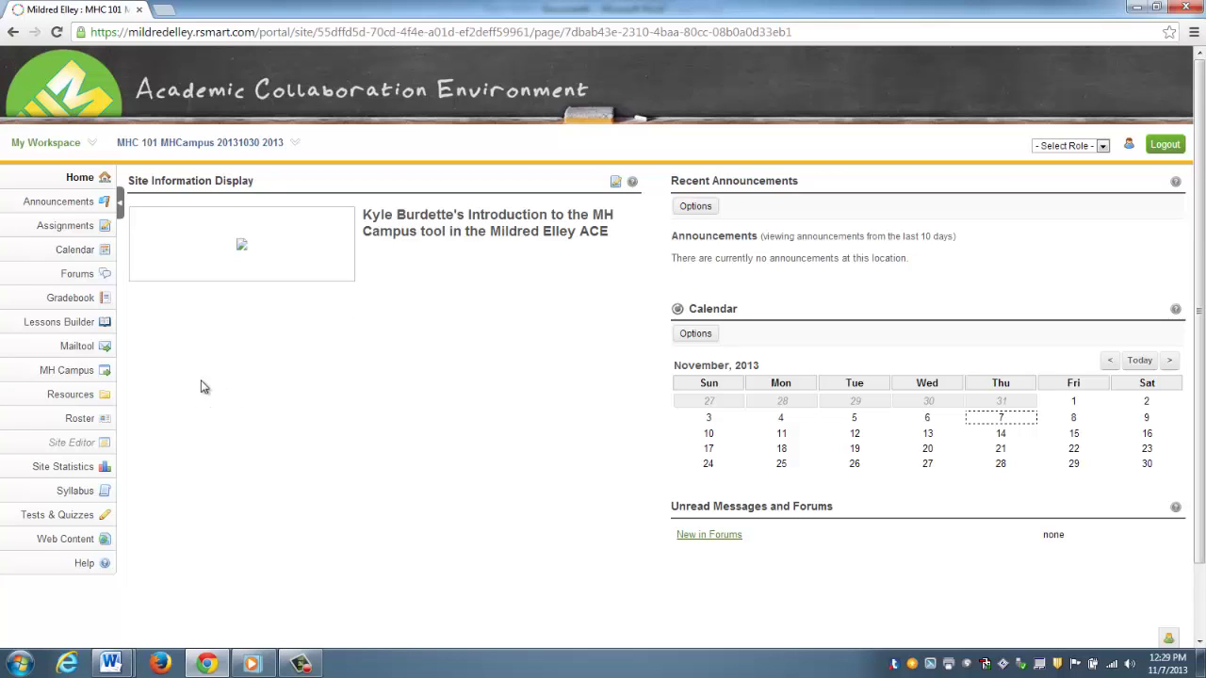
click(70, 376)
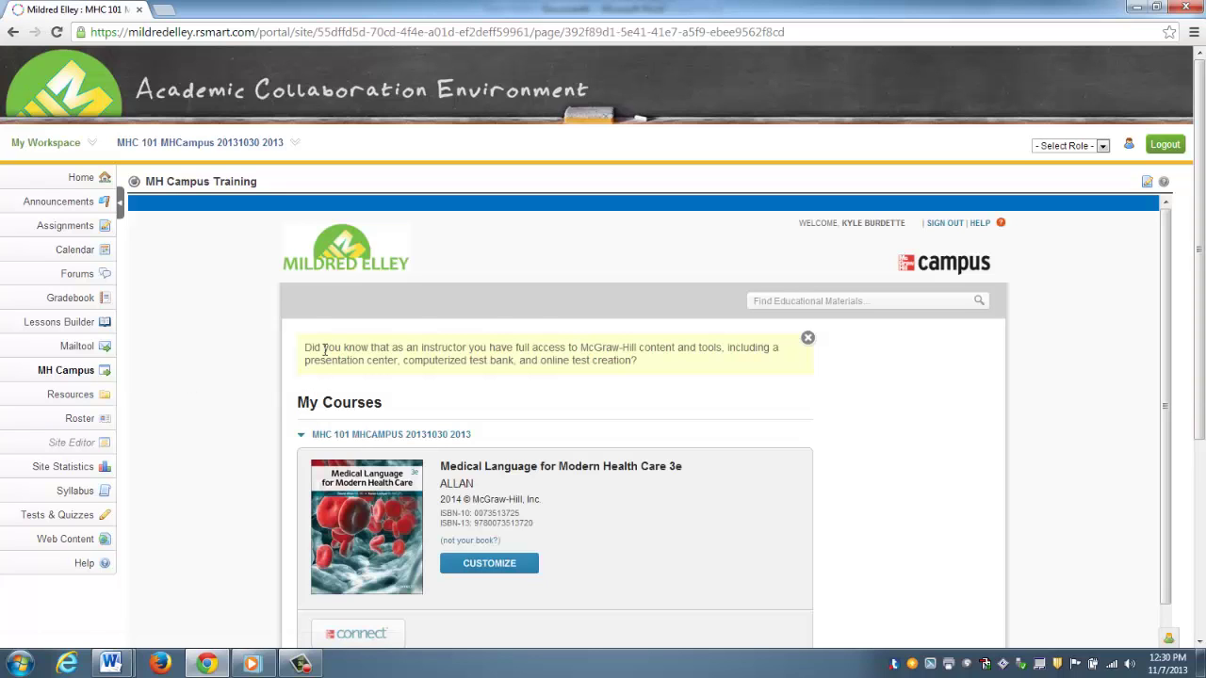
scroll(622, 379, down, 3)
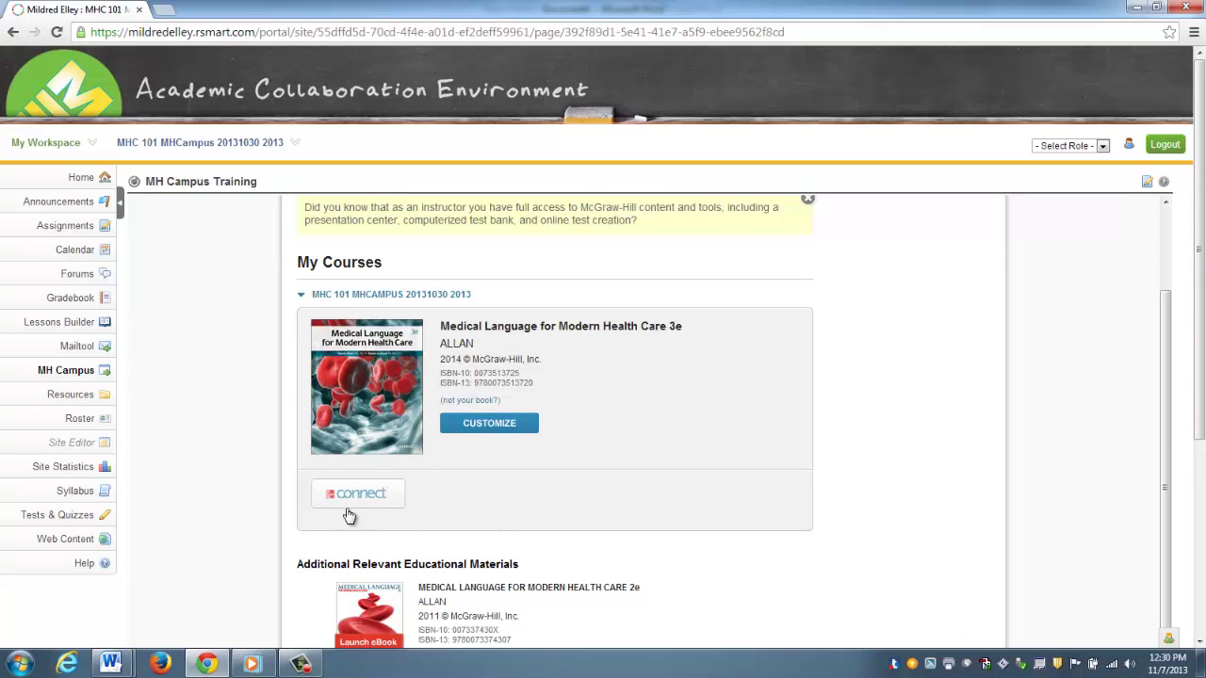
mouse_move(349, 499)
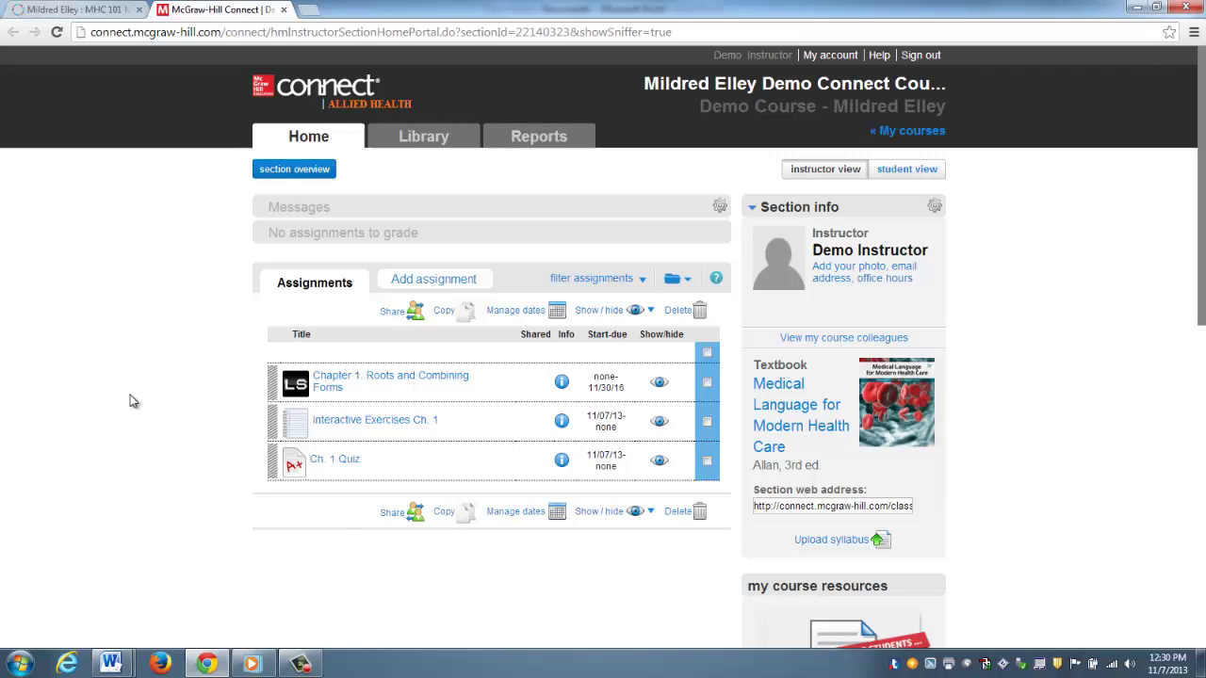
- Close the McGraw-Hill Connect browser tab to return to the MH Campus page
click(286, 12)
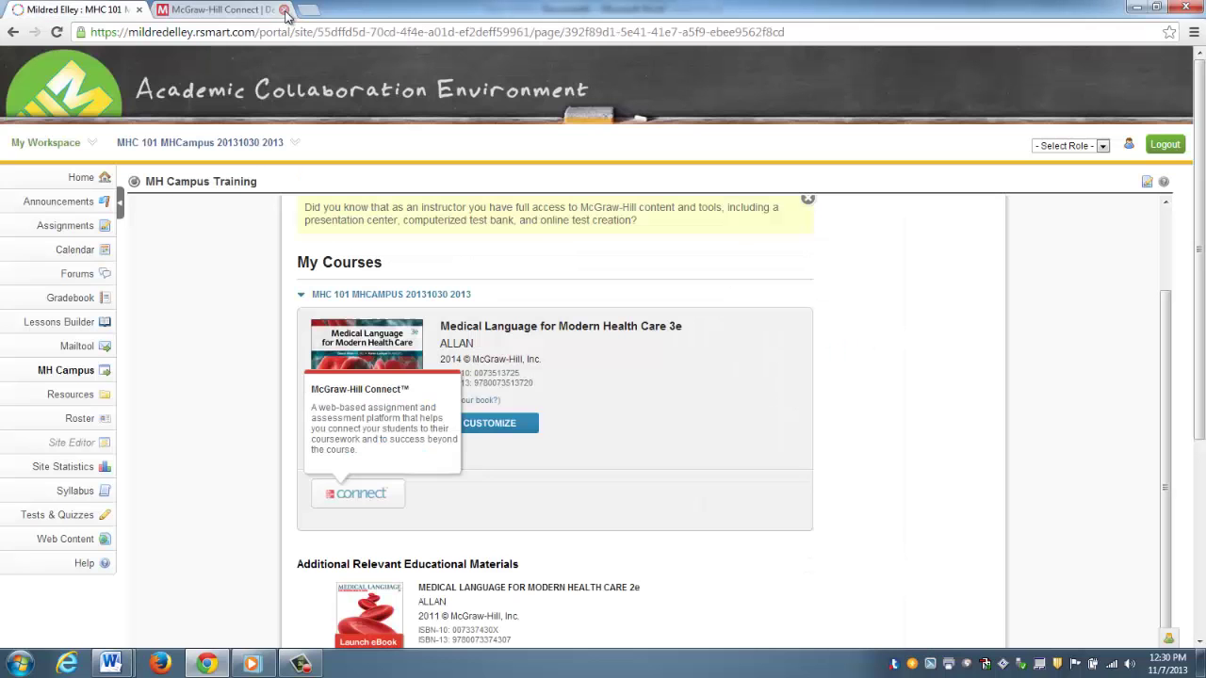